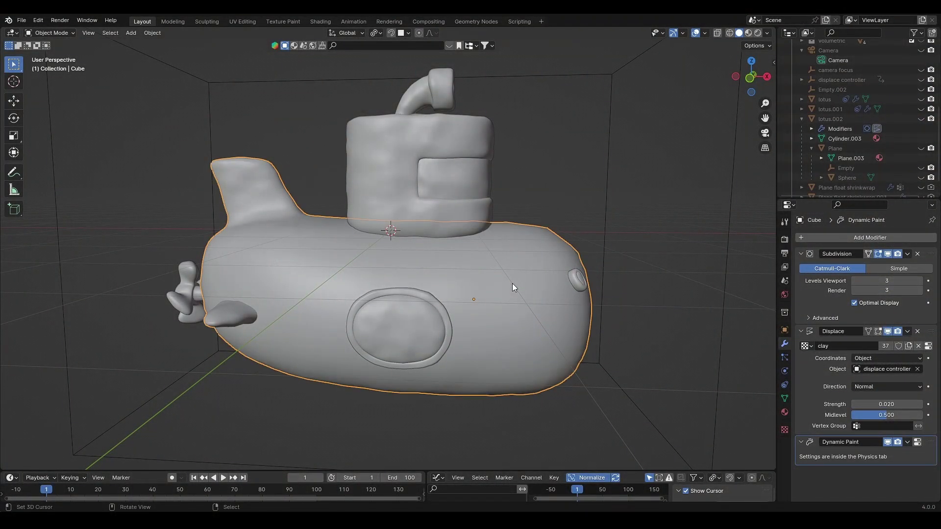
# Step: Isolate the submarine hull and inspect its mesh cage in Edit Mode
pyautogui.press('KP_Divide')
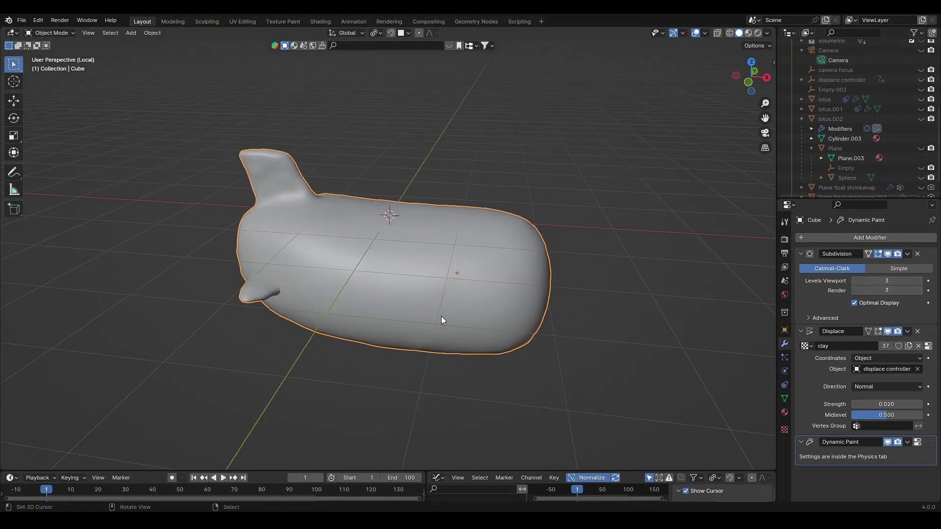
pyautogui.press('Tab')
pyautogui.moveTo(441, 320); pyautogui.dragTo(441, 294, button='middle')
pyautogui.scroll(3, 412, 334)
pyautogui.press('Tab')
pyautogui.press('KP_Divide')
# Step: Isolate the conning tower and inspect its mesh
pyautogui.click(466, 186)
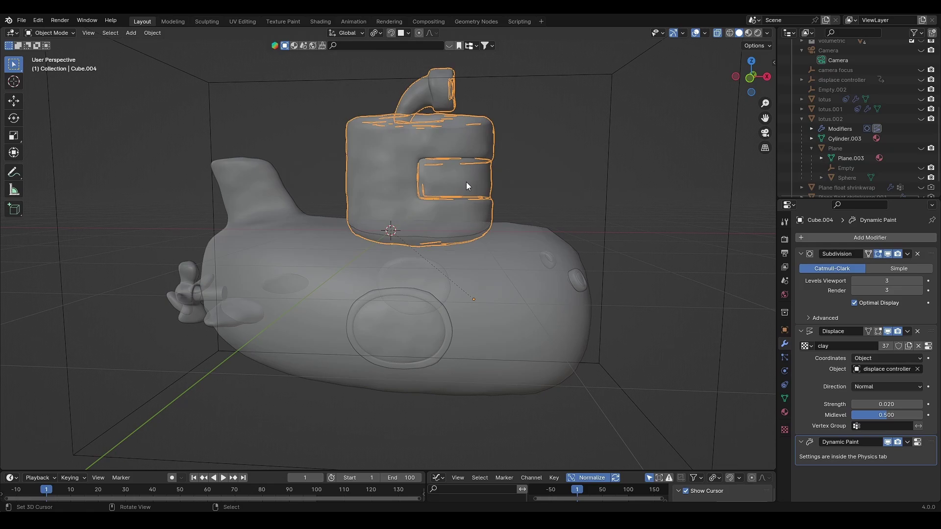
pyautogui.press('KP_Divide')
pyautogui.press('Tab')
pyautogui.moveTo(530, 213); pyautogui.dragTo(567, 231, button='middle')
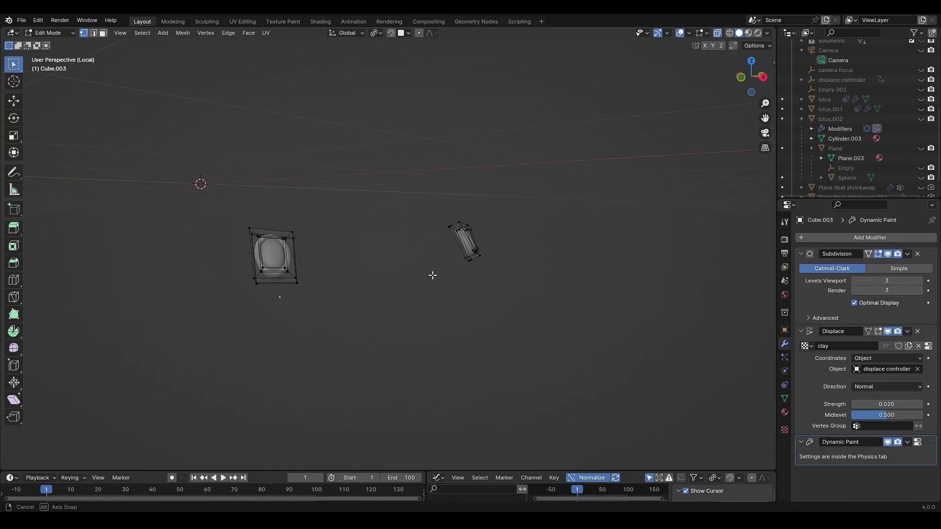
# Step: Inspect the window and porthole mesh from several angles
pyautogui.moveTo(431, 273); pyautogui.dragTo(471, 280, button='middle')
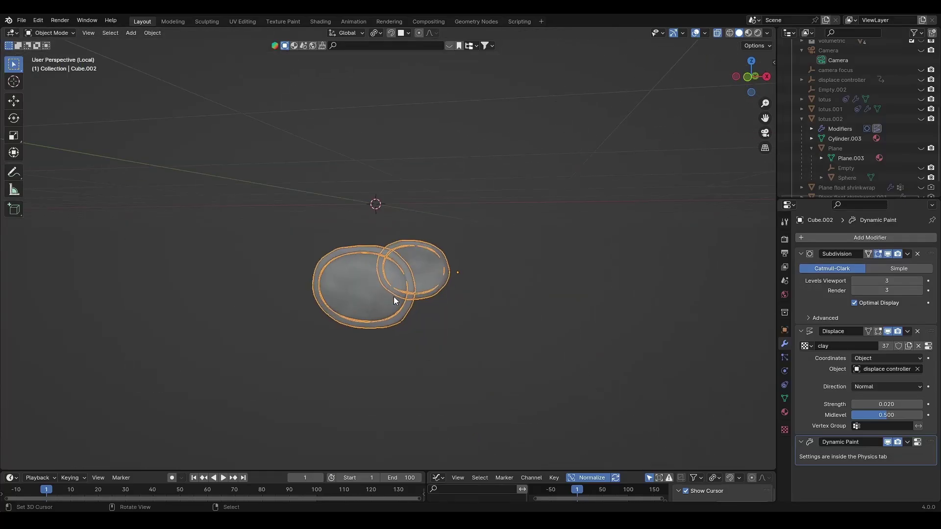
pyautogui.press('Tab')
pyautogui.moveTo(494, 279); pyautogui.dragTo(514, 305, button='middle')
pyautogui.click(537, 306)
pyautogui.moveTo(611, 312)
pyautogui.mouseDown(button='middle')
pyautogui.moveTo(664, 322)
pyautogui.moveTo(617, 312)
pyautogui.mouseUp(button='middle')
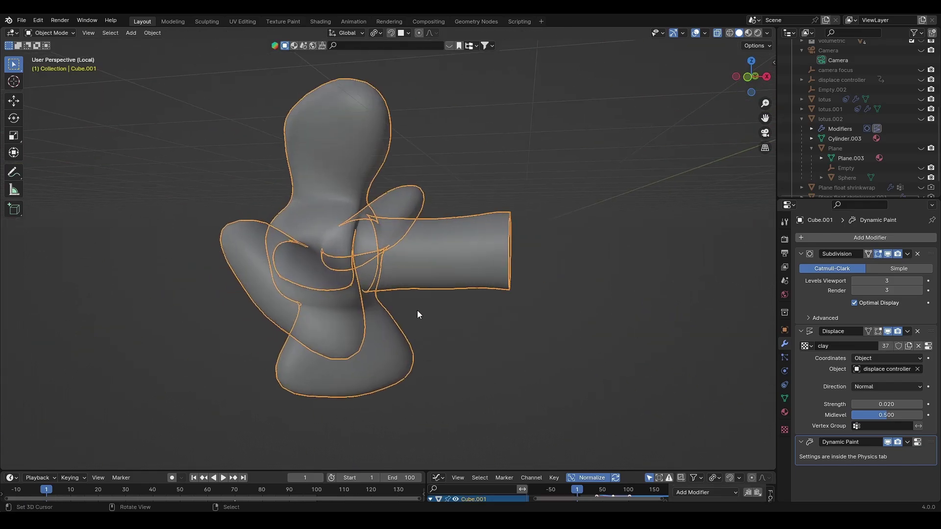
# Step: Inspect the propeller mesh with viewport subdivision toggled off and back on
pyautogui.press('Tab')
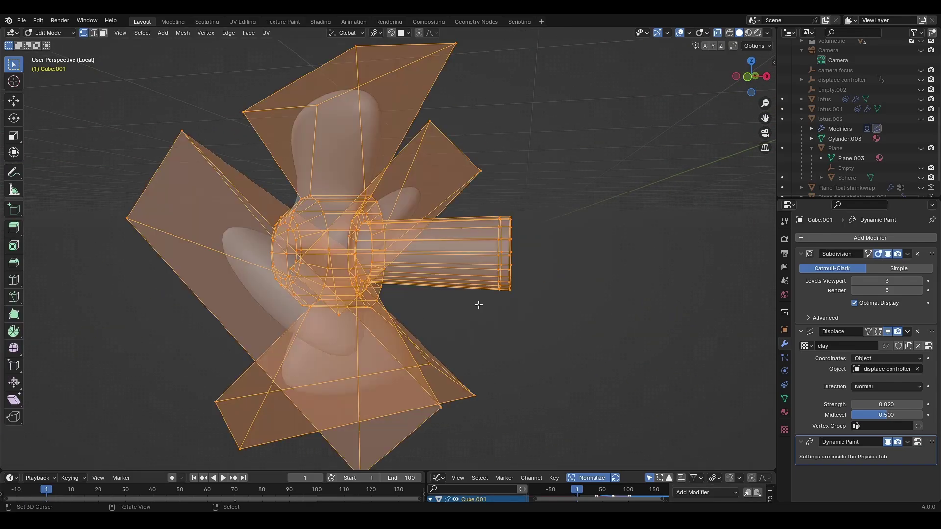
pyautogui.moveTo(491, 303); pyautogui.dragTo(735, 300, button='middle')
pyautogui.click(531, 330)
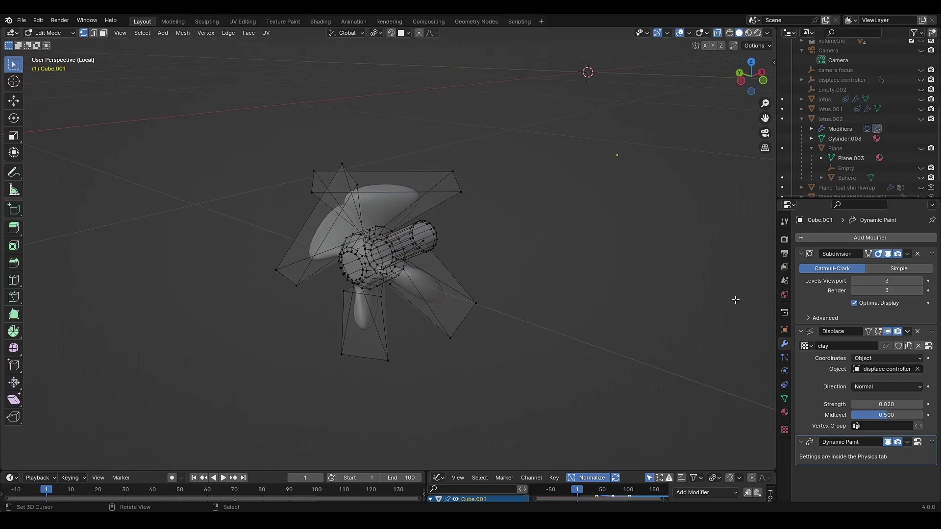
pyautogui.click(887, 253)
pyautogui.moveTo(609, 219); pyautogui.dragTo(495, 279, button='middle')
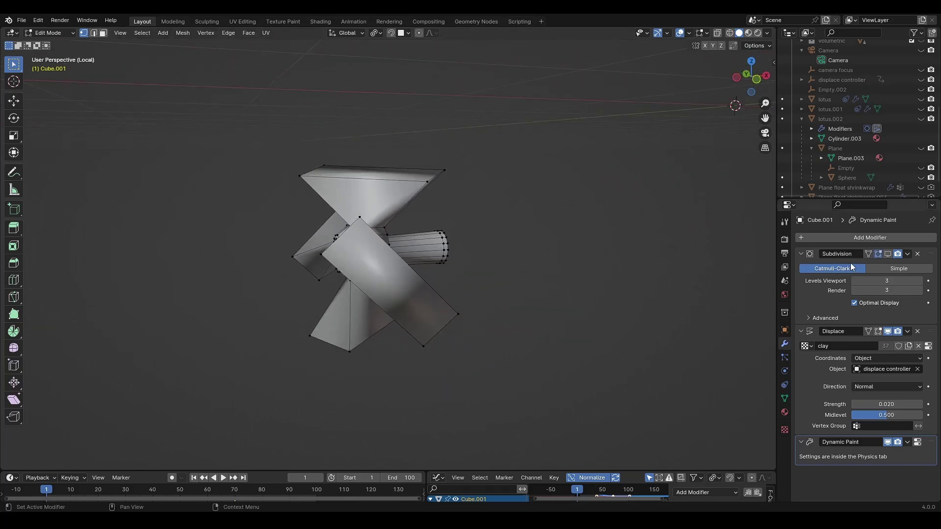
pyautogui.click(887, 253)
# Step: Restore the full submarine and pan across its yellow clay material nodes
pyautogui.press('Tab')
pyautogui.moveTo(564, 243); pyautogui.dragTo(502, 228, button='middle')
pyautogui.press('KP_Divide')
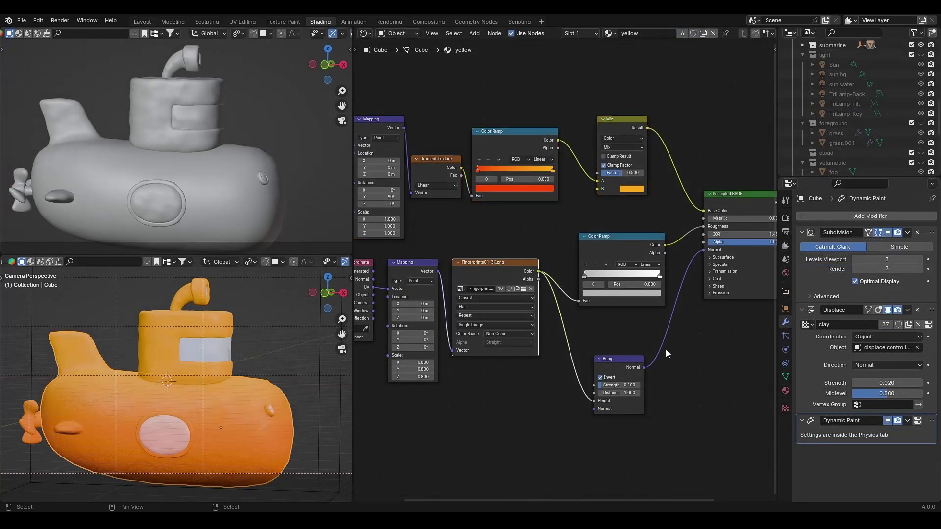
pyautogui.moveTo(666, 349); pyautogui.dragTo(601, 326, button='middle')
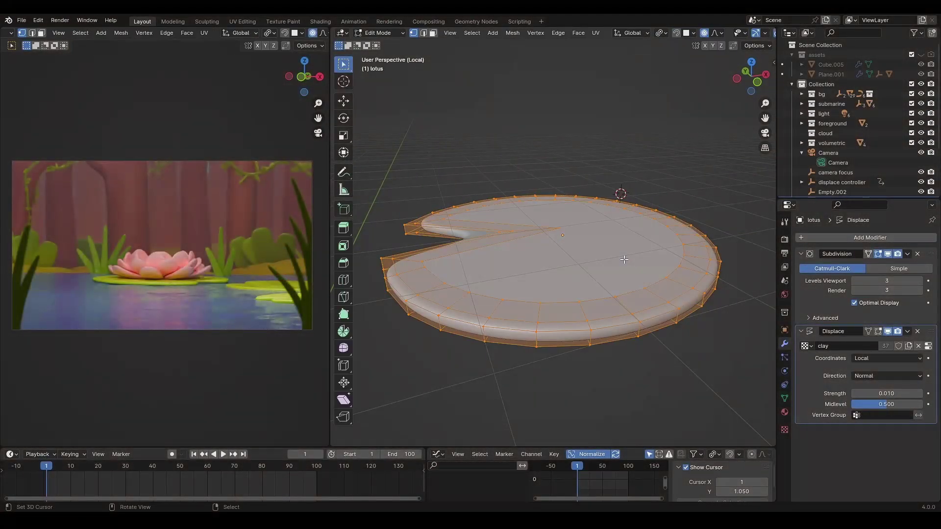
# Step: Expand the water plane's Subdivision (Simple, level 6) and Displace (strength 0.100) modifier panels
pyautogui.moveTo(648, 266); pyautogui.dragTo(733, 228, button='middle')
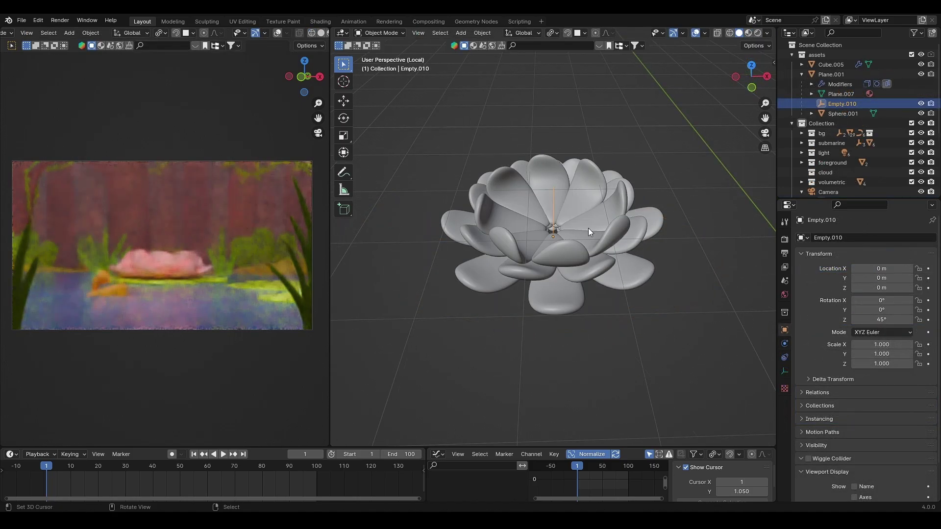
pyautogui.click(784, 344)
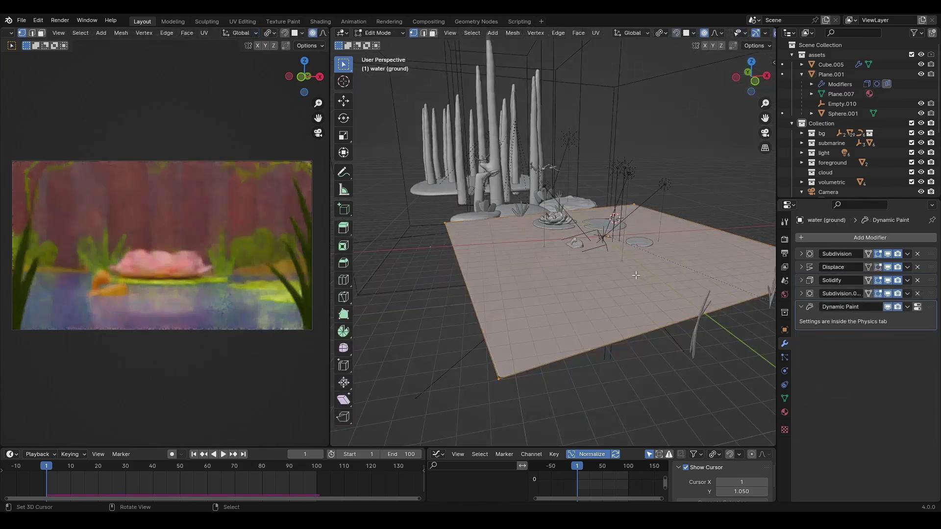
pyautogui.moveTo(613, 267); pyautogui.dragTo(625, 273, button='middle')
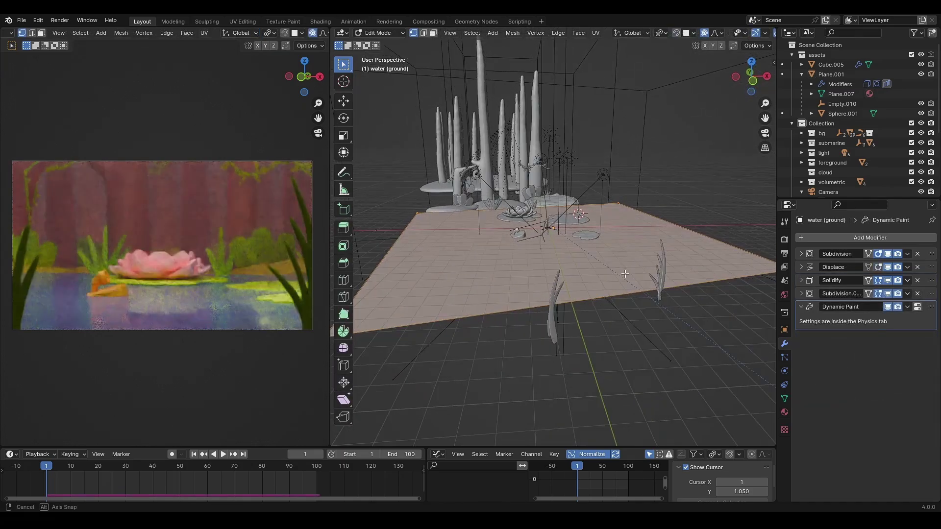
pyautogui.click(801, 254)
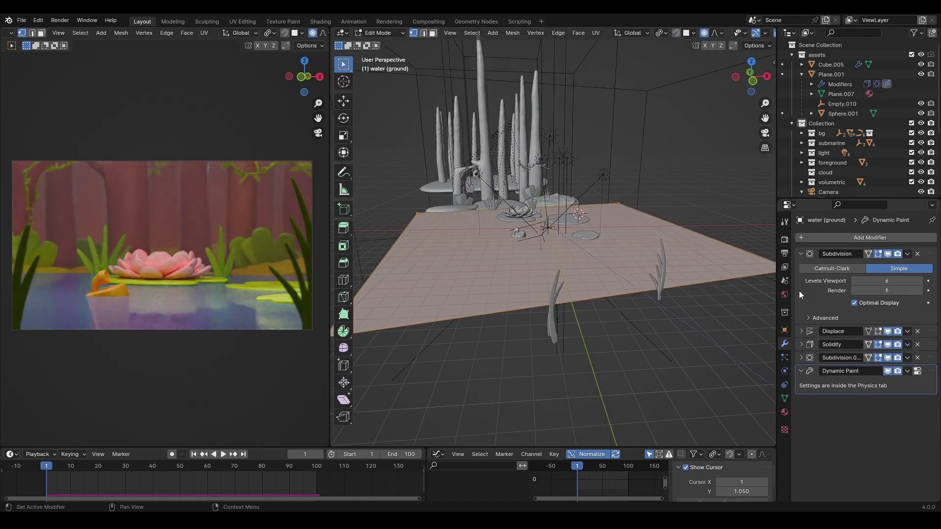
pyautogui.click(802, 331)
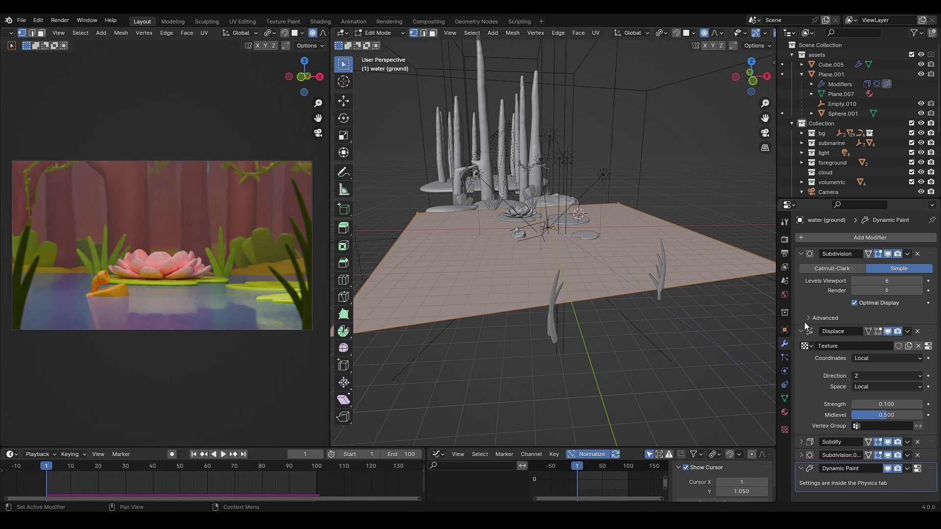
pyautogui.press('Tab')
pyautogui.click(557, 301)
pyautogui.keyDown('shift'); pyautogui.click(656, 279); pyautogui.keyUp('shift')
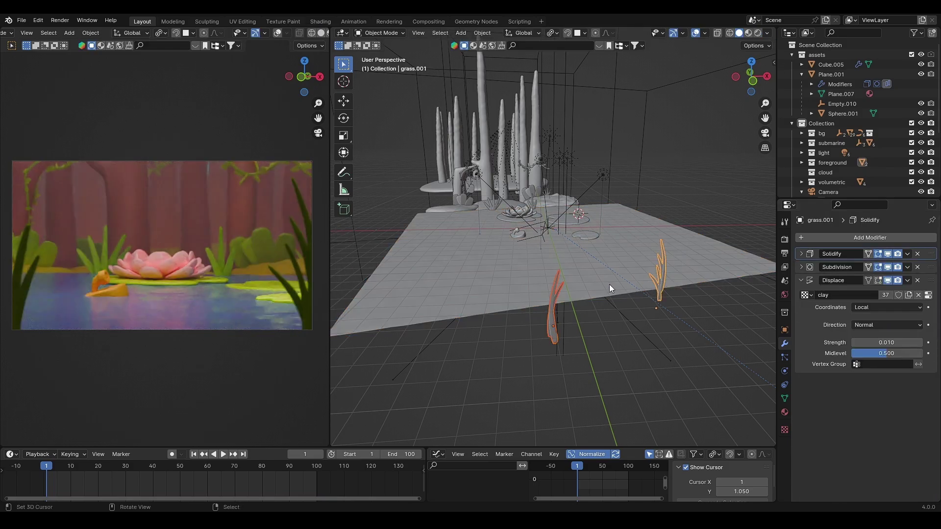
pyautogui.press('KP_Divide')
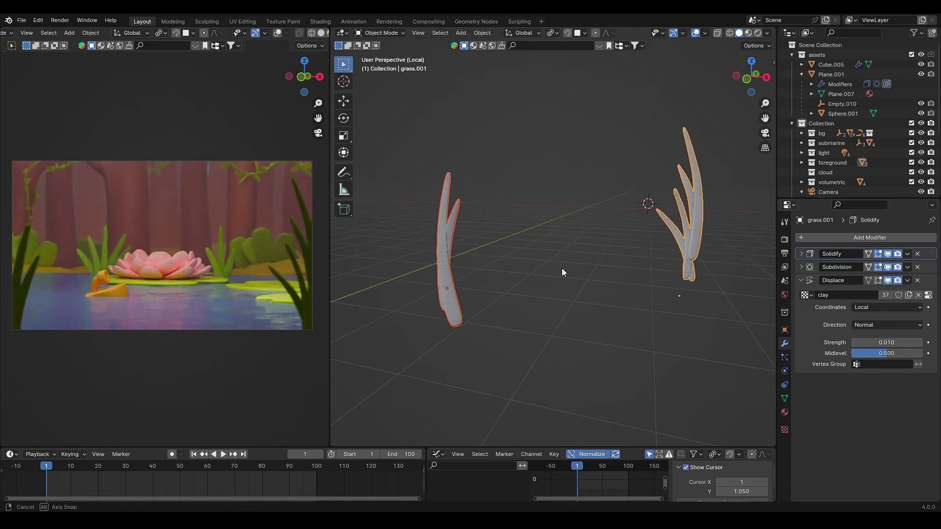
pyautogui.press('Tab')
pyautogui.click(766, 140)
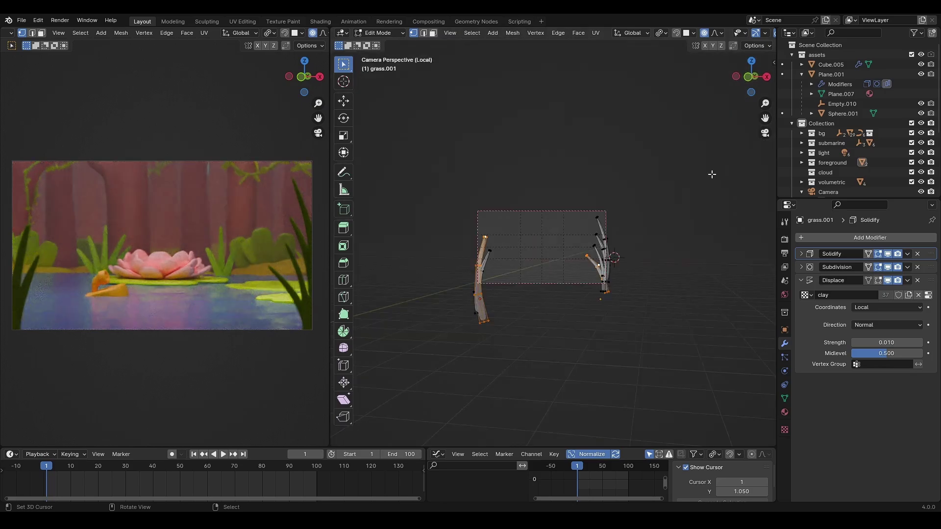
pyautogui.moveTo(588, 230); pyautogui.dragTo(574, 218, button='middle')
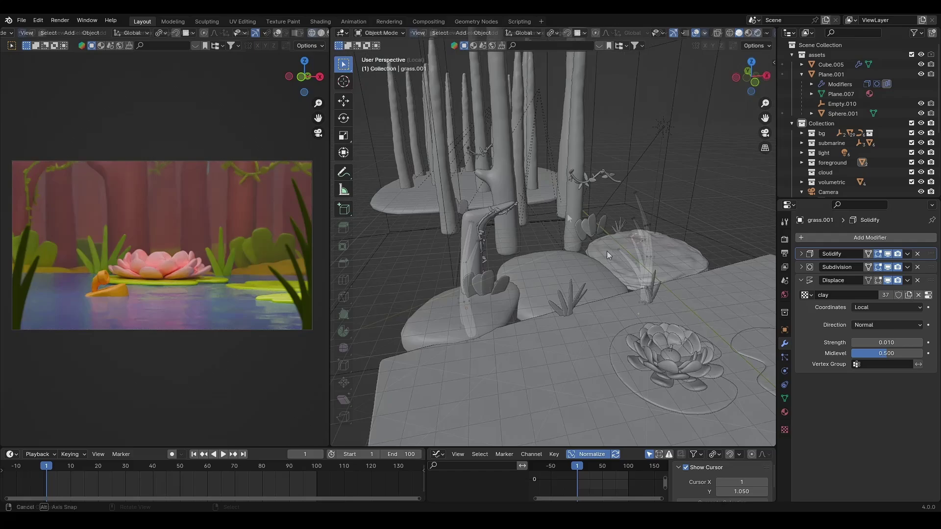
pyautogui.click(509, 138)
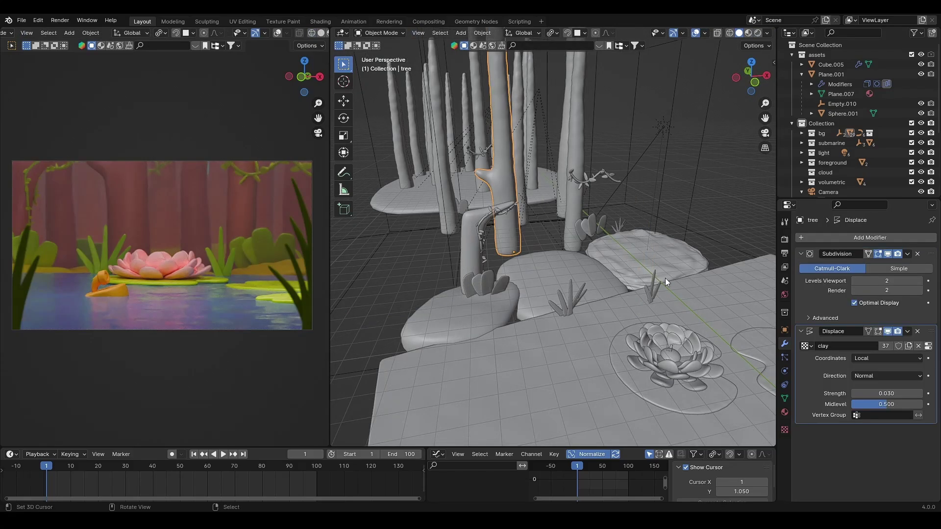
pyautogui.scroll(3, 556, 261)
pyautogui.click(445, 310)
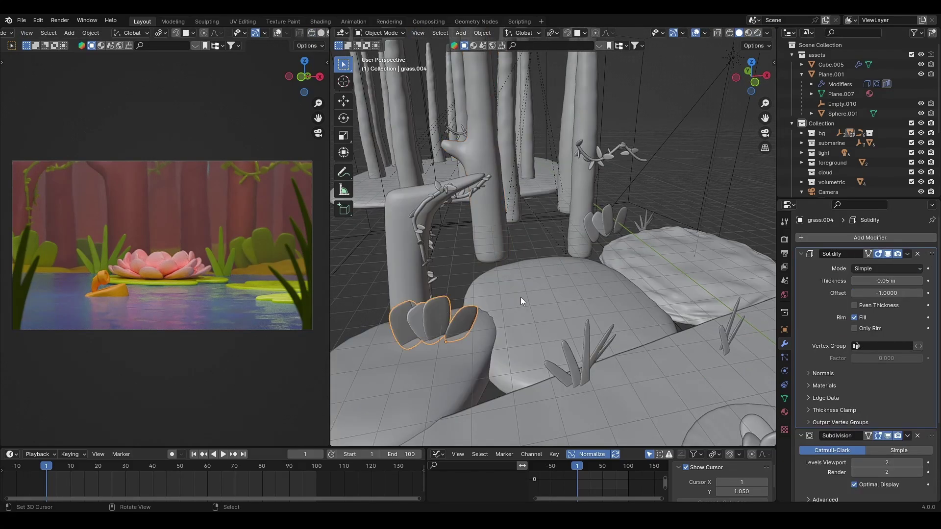
pyautogui.moveTo(520, 297); pyautogui.dragTo(507, 290, button='middle')
pyautogui.press('KP_Divide')
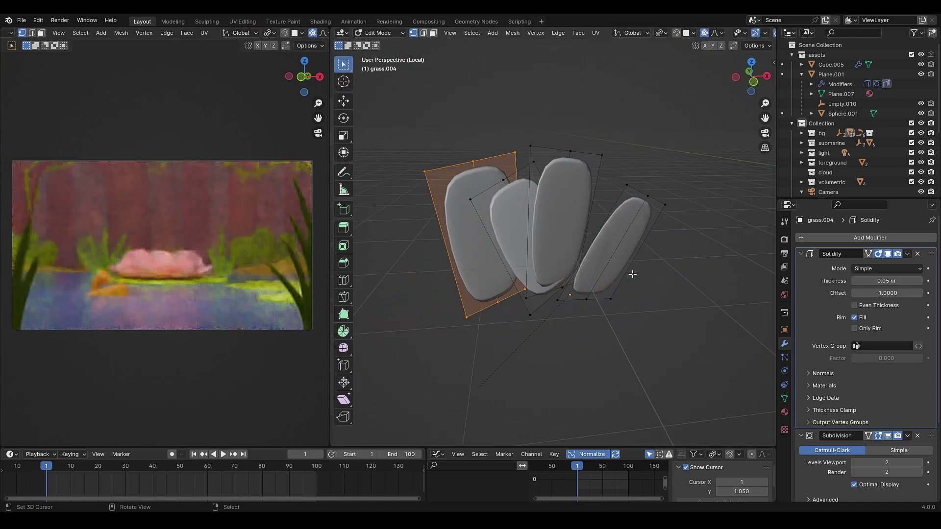
pyautogui.press('KP_Divide')
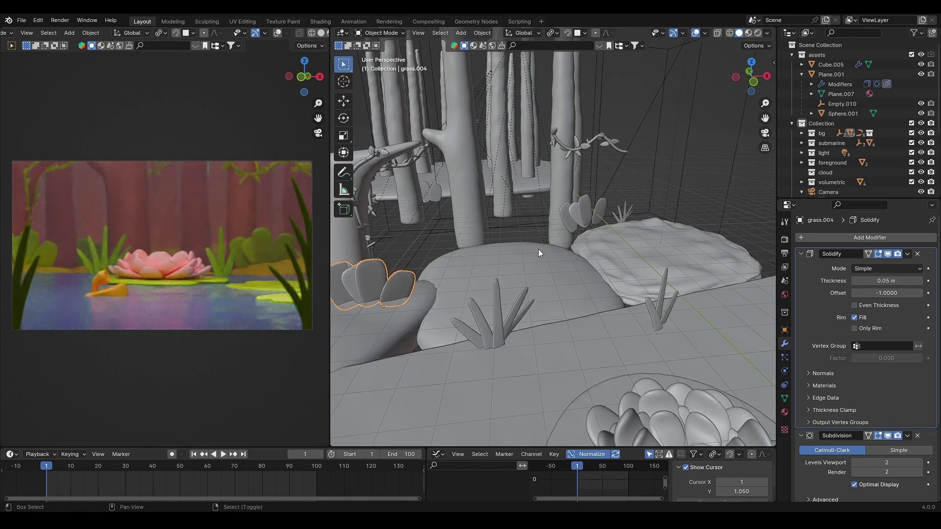
pyautogui.moveTo(538, 249); pyautogui.dragTo(584, 260, button='middle')
pyautogui.click(528, 236)
pyautogui.moveTo(529, 237); pyautogui.dragTo(546, 229, button='middle')
# Step: Isolate the vine curve on the right tree and sketch a stroke with the Draw tool
pyautogui.click(640, 146)
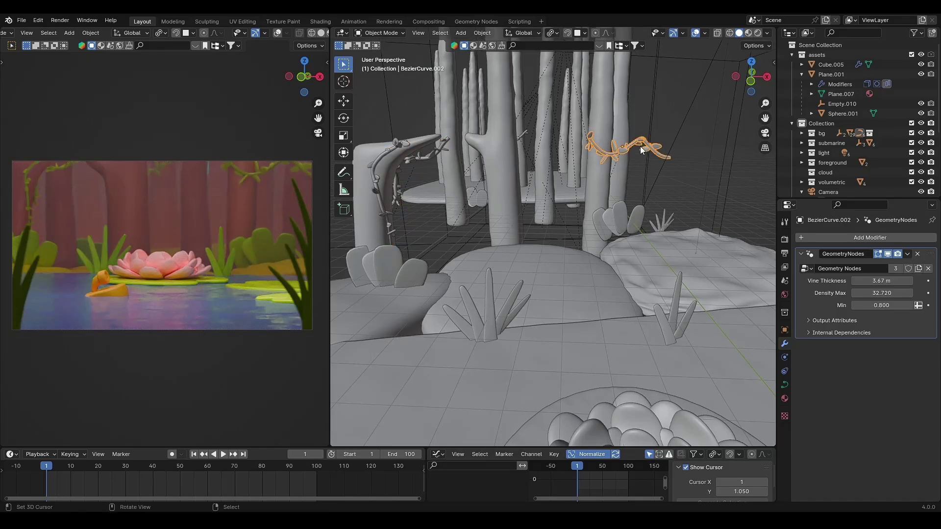
pyautogui.press('KP_Divide')
pyautogui.press('Tab')
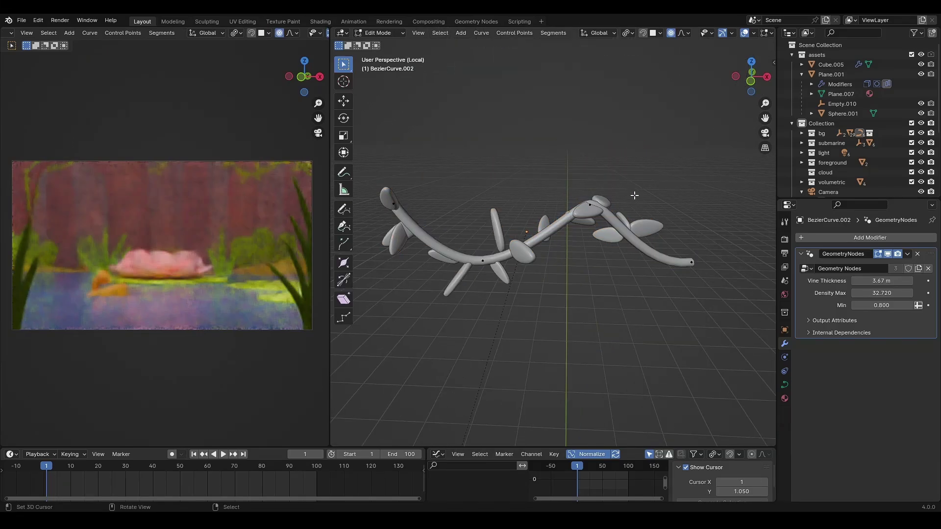
pyautogui.moveTo(636, 177); pyautogui.dragTo(627, 187, button='middle')
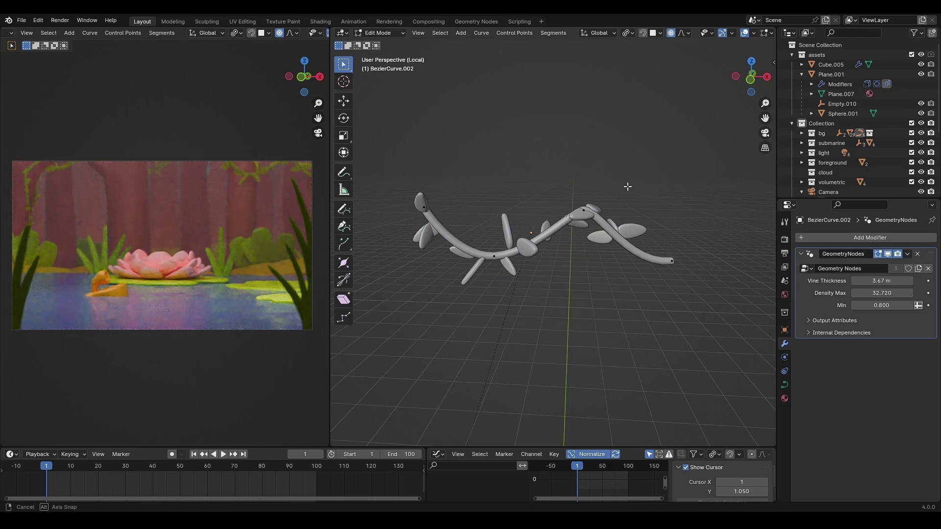
pyautogui.click(345, 211)
pyautogui.moveTo(468, 176); pyautogui.dragTo(568, 202)
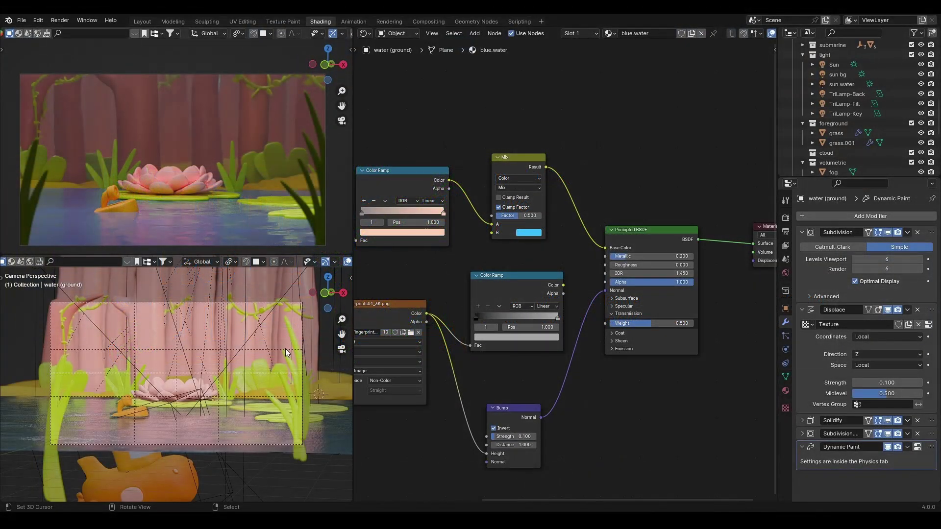
pyautogui.moveTo(286, 349); pyautogui.dragTo(151, 317, button='middle')
# Step: Select the fog volume cube and the larger fog.001 volume
pyautogui.click(124, 292)
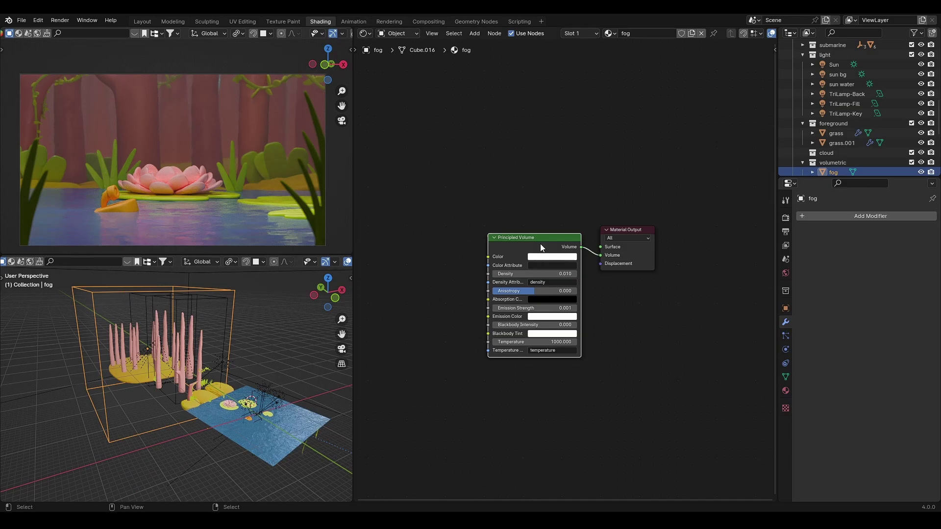
pyautogui.scroll(-3, 252, 330)
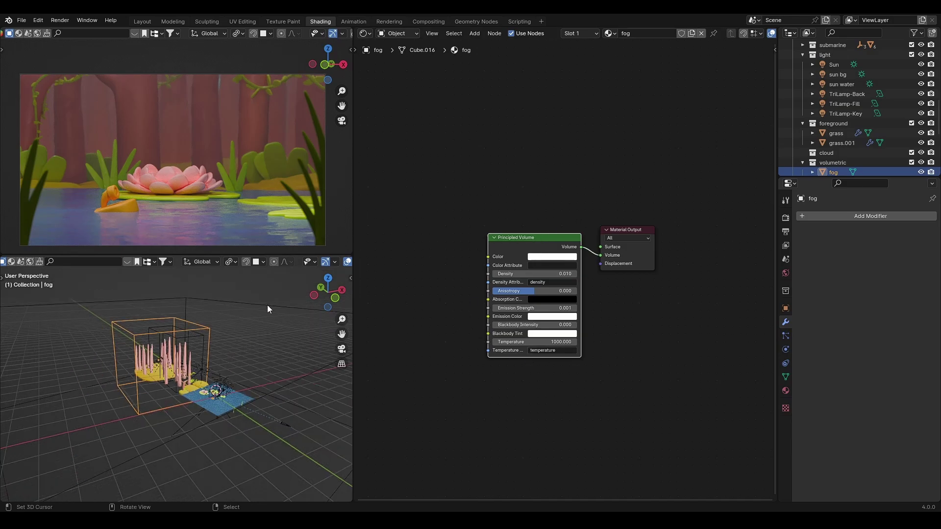
pyautogui.hotkey('ctrl', 'v')
pyautogui.scroll(2, 518, 332)
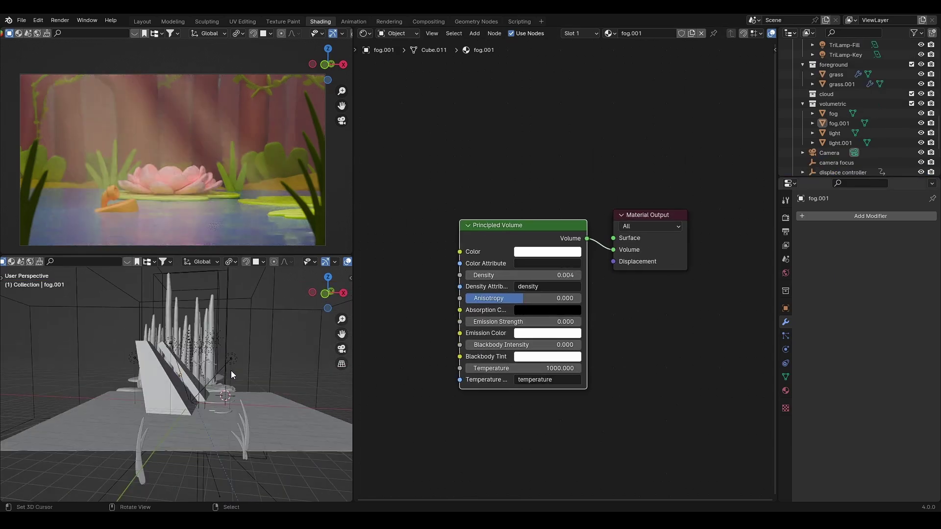
# Step: Isolate light and light.001 and frame their Emission material's Material Output node
pyautogui.click(144, 382)
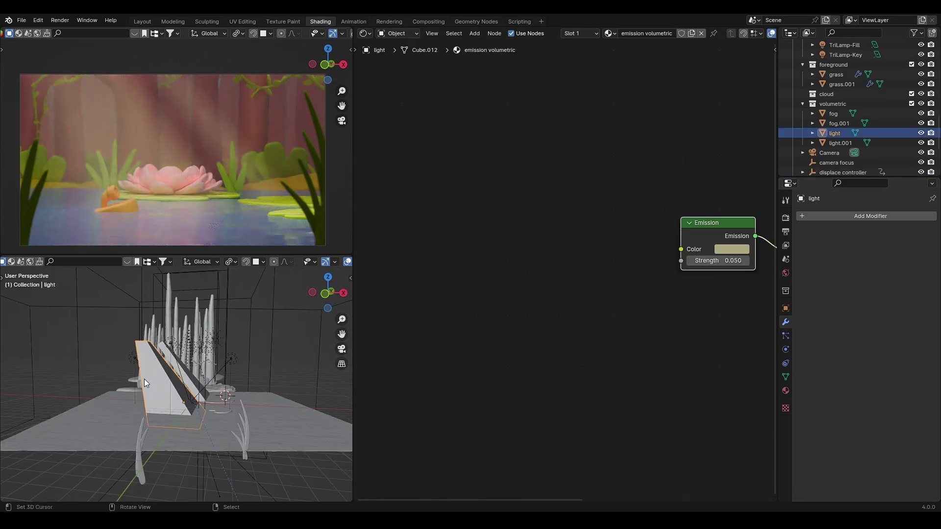
pyautogui.keyDown('shift'); pyautogui.click(190, 376); pyautogui.keyUp('shift')
pyautogui.press('KP_Divide')
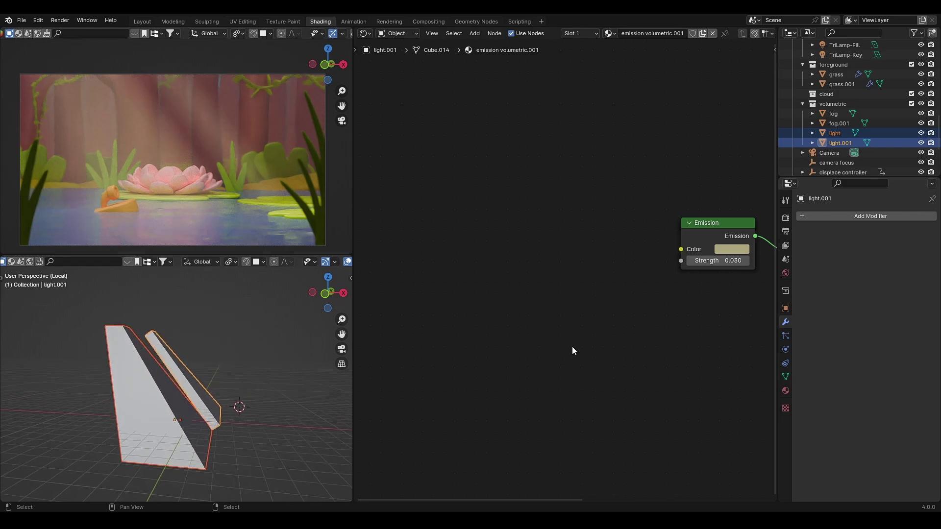
pyautogui.scroll(1, 572, 346)
pyautogui.moveTo(631, 279); pyautogui.dragTo(470, 294, button='middle')
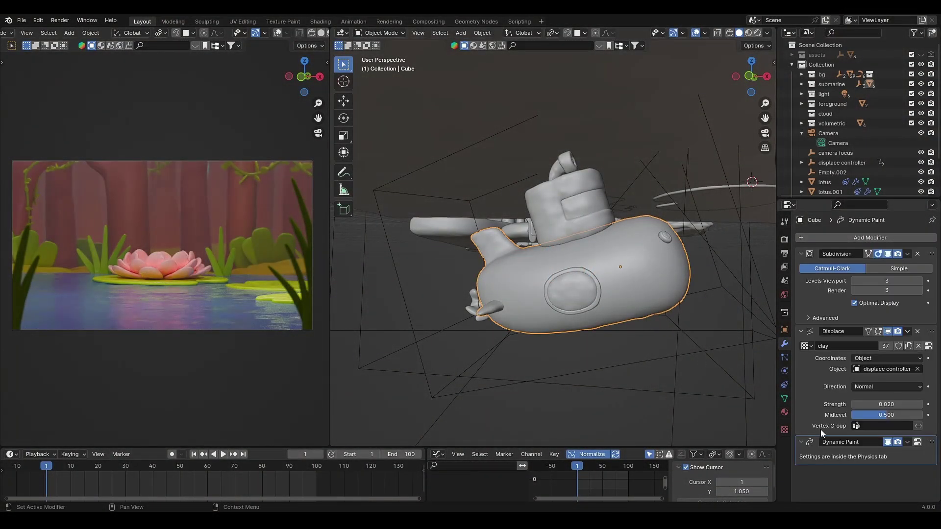
# Step: Review the submarine's Dynamic Paint brush and the water's Waves canvas settings
pyautogui.click(919, 442)
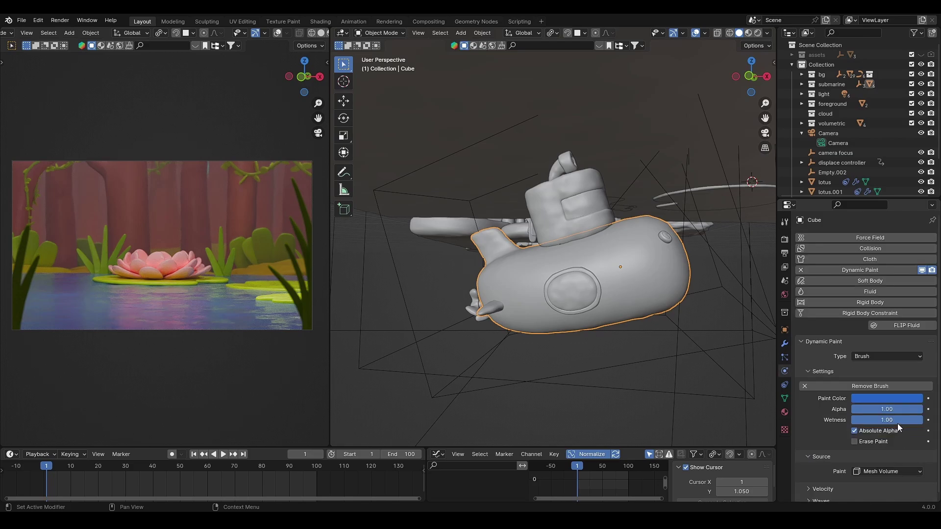
pyautogui.scroll(-1, 872, 417)
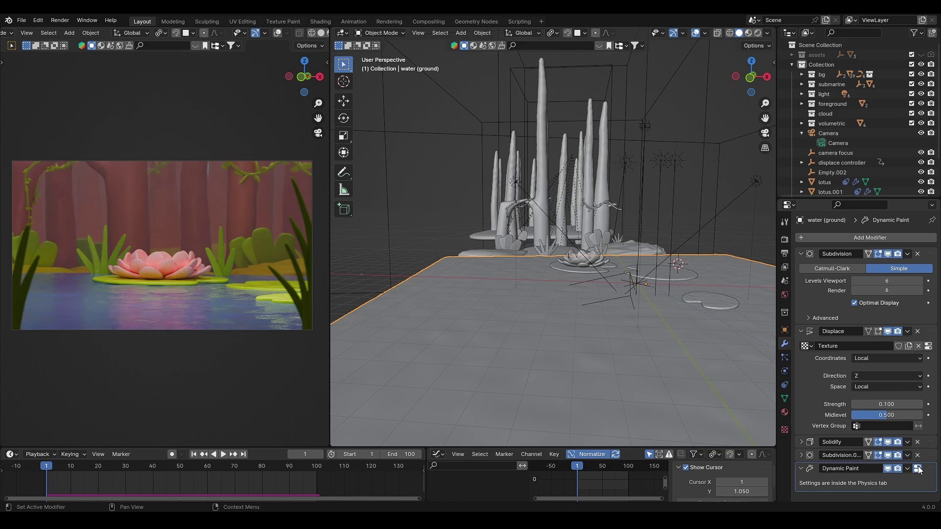
pyautogui.scroll(1, 907, 459)
pyautogui.scroll(-3, 861, 383)
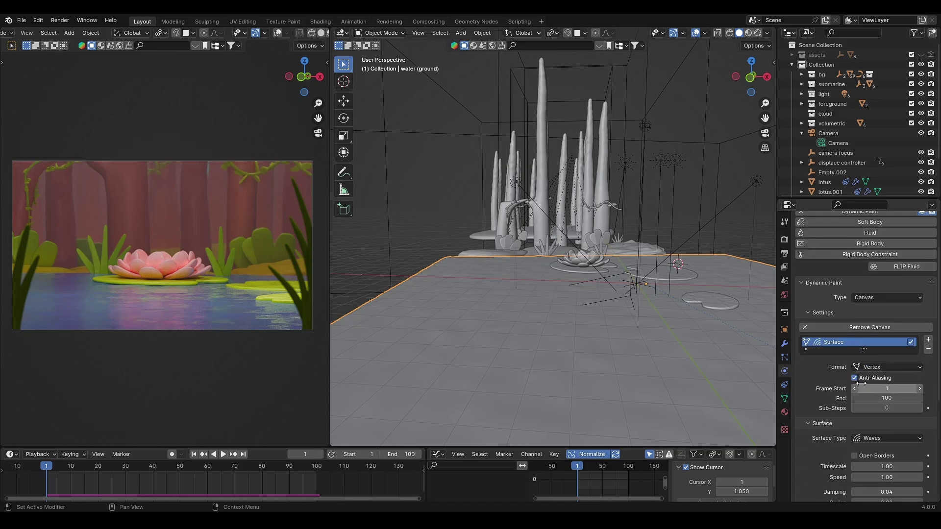
pyautogui.scroll(-3, 855, 264)
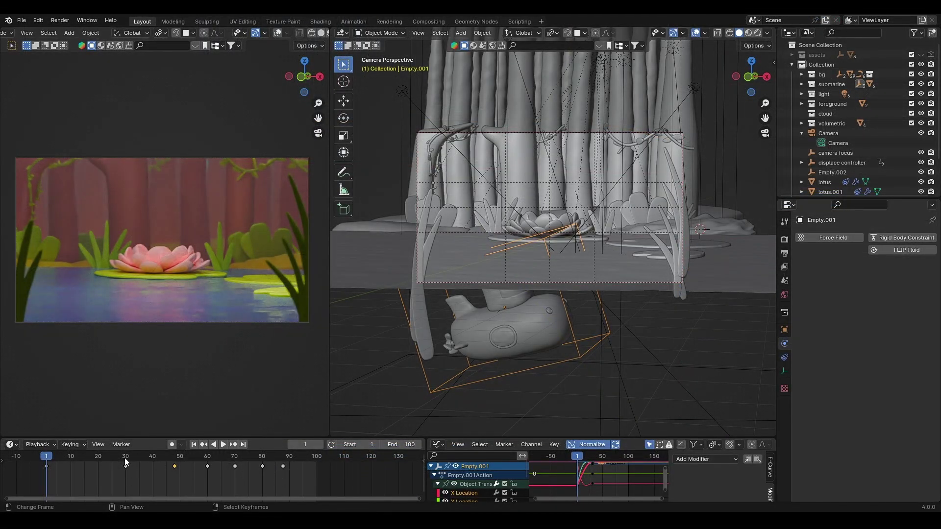
# Step: Advance the animation to frame 60 and show the empty's transform values in the sidebar
pyautogui.click(125, 458)
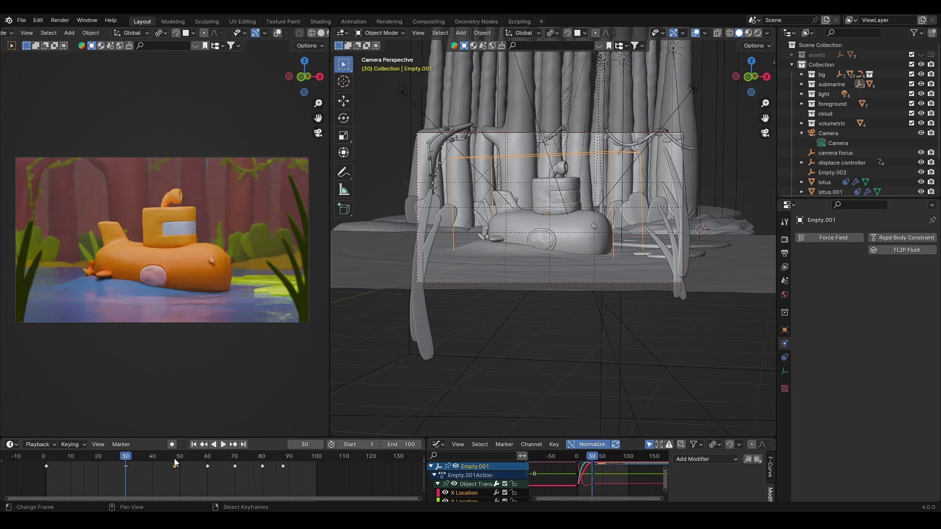
pyautogui.moveTo(174, 459); pyautogui.dragTo(207, 458)
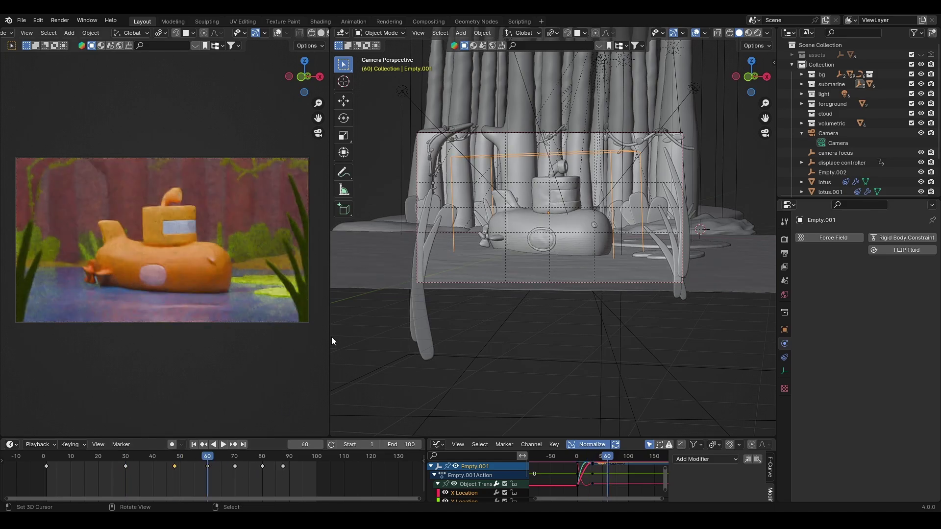
pyautogui.click(774, 61)
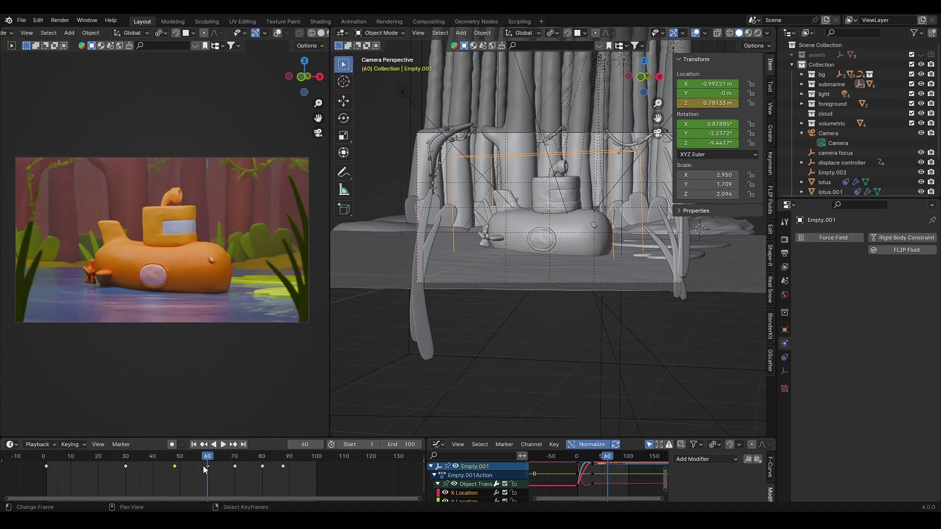
# Step: Select the propeller, then the water plane to check its 100-frame wave cache
pyautogui.click(483, 239)
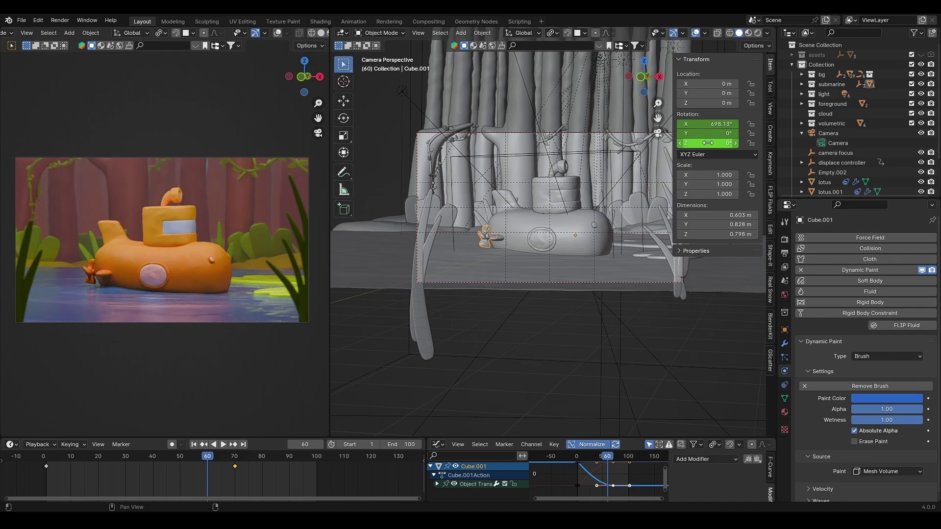
pyautogui.click(569, 322)
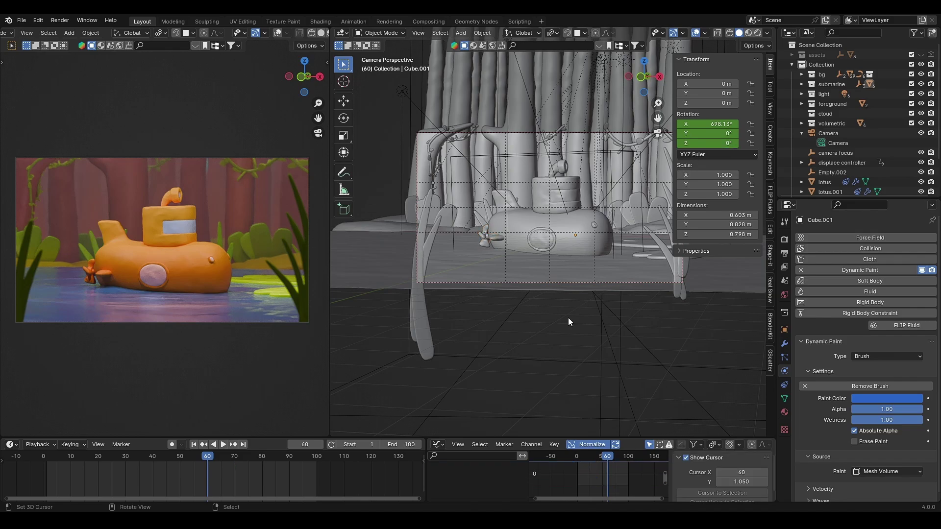
pyautogui.scroll(-4, 835, 361)
pyautogui.scroll(-5, 836, 361)
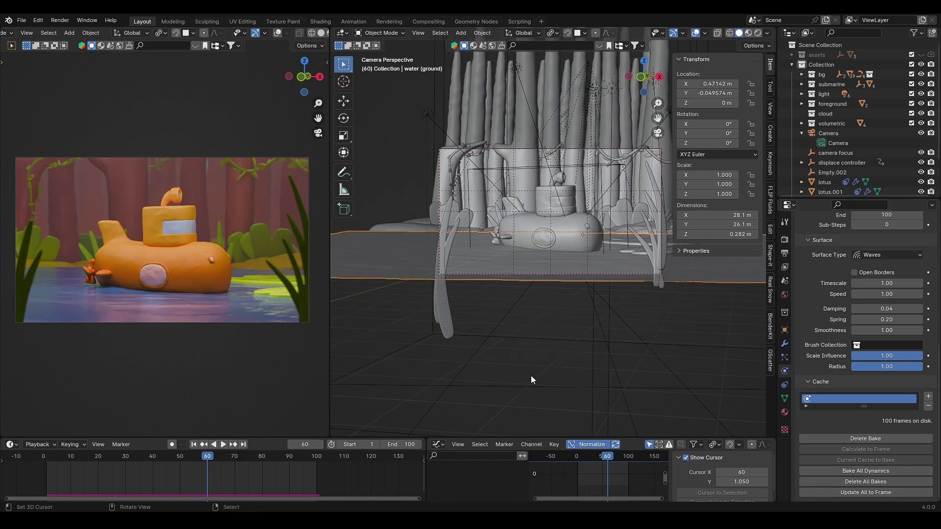
pyautogui.moveTo(531, 376); pyautogui.dragTo(590, 303, button='middle')
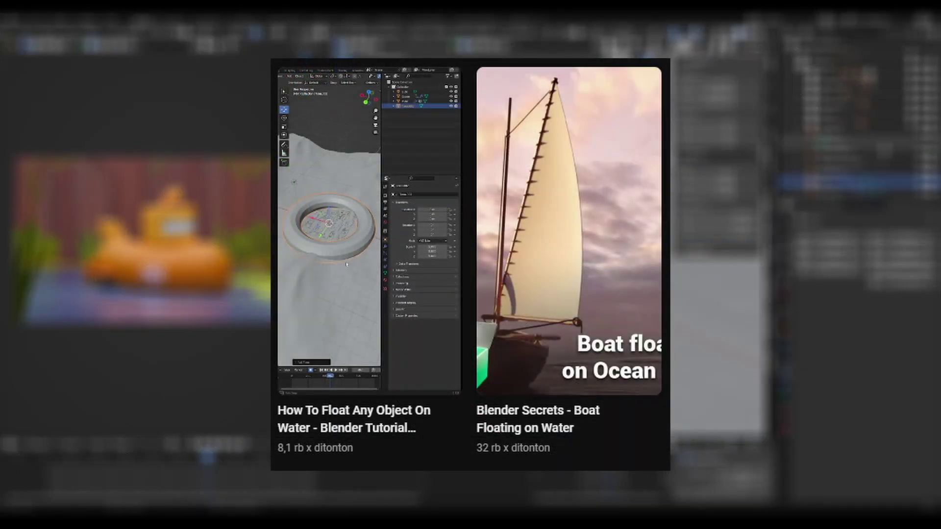
# Step: Select the lotus pad and check its Object Data, Physics and Copy Transforms constraint tabs
pyautogui.scroll(-2, 859, 114)
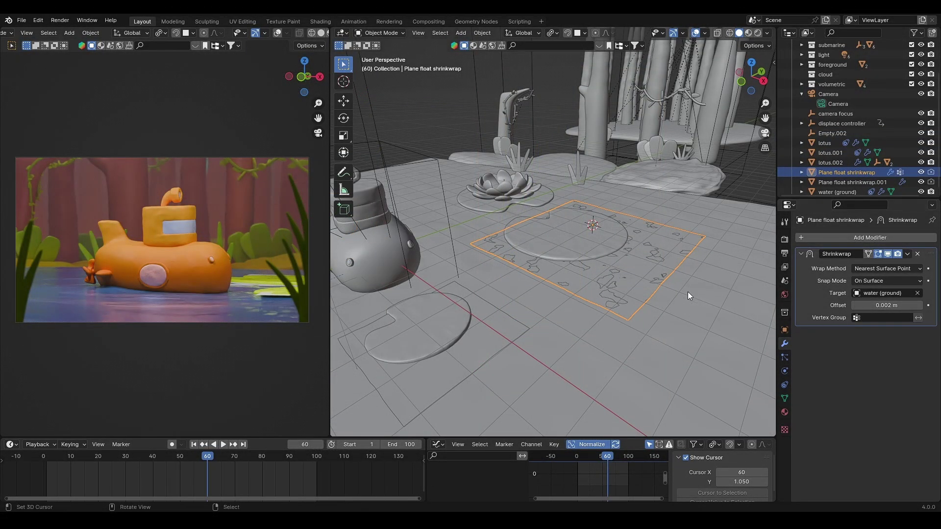
pyautogui.click(600, 246)
pyautogui.click(786, 397)
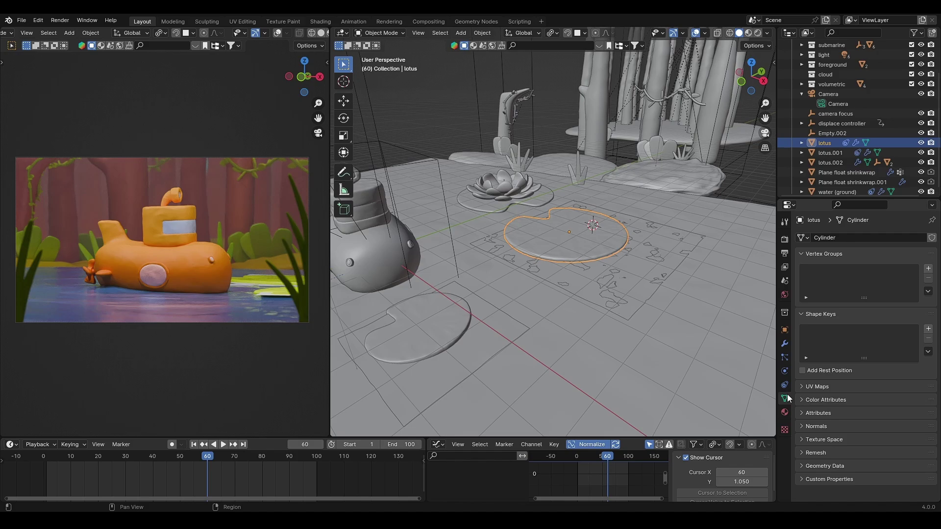
pyautogui.click(788, 374)
pyautogui.click(784, 387)
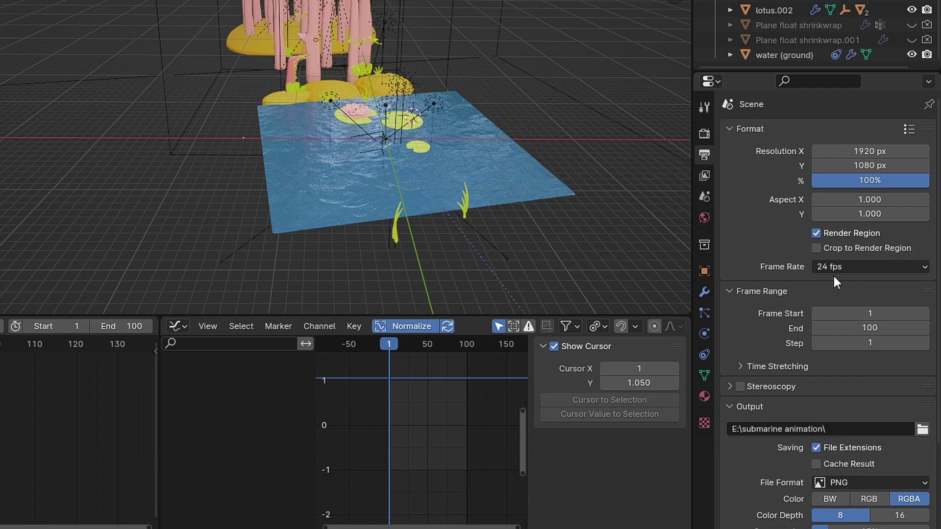
# Step: Review the PNG output settings and the Cycles render sampling settings
pyautogui.scroll(-4, 834, 277)
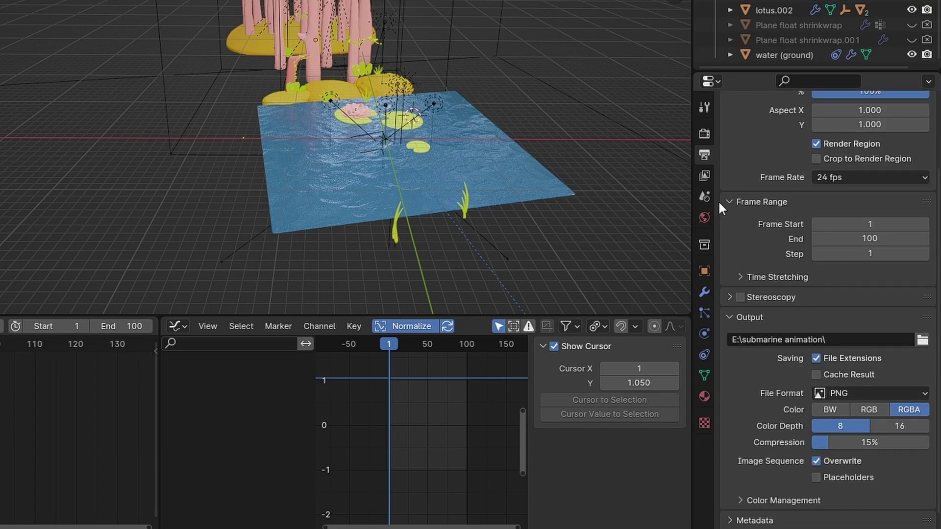
pyautogui.click(703, 133)
pyautogui.scroll(4, 750, 171)
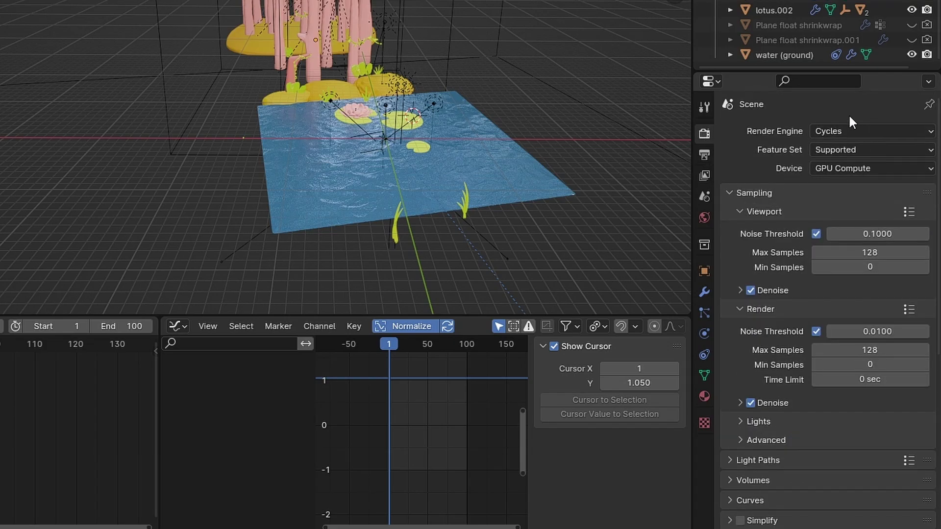
pyautogui.scroll(-12, 764, 250)
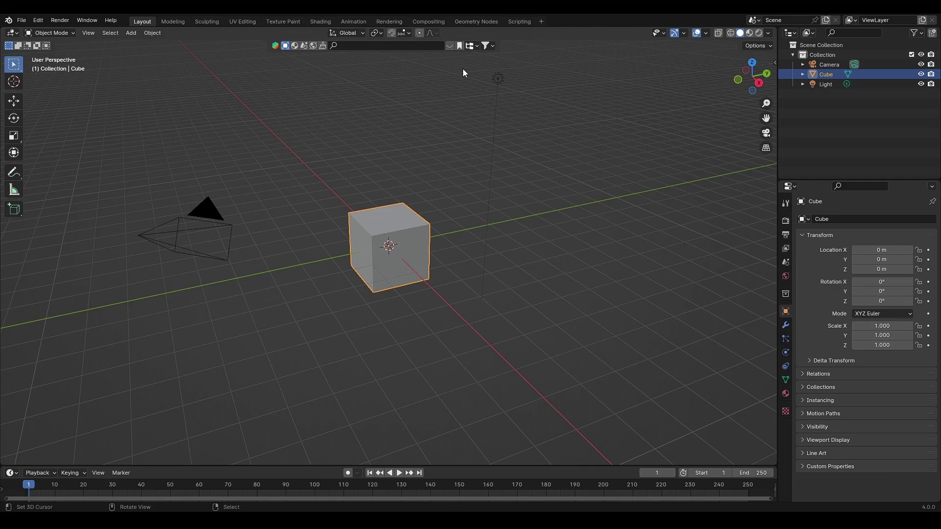
# Step: In Compositing, enable Use Nodes, add a Movie Clip node and delete Render Layers
pyautogui.click(430, 21)
pyautogui.click(111, 34)
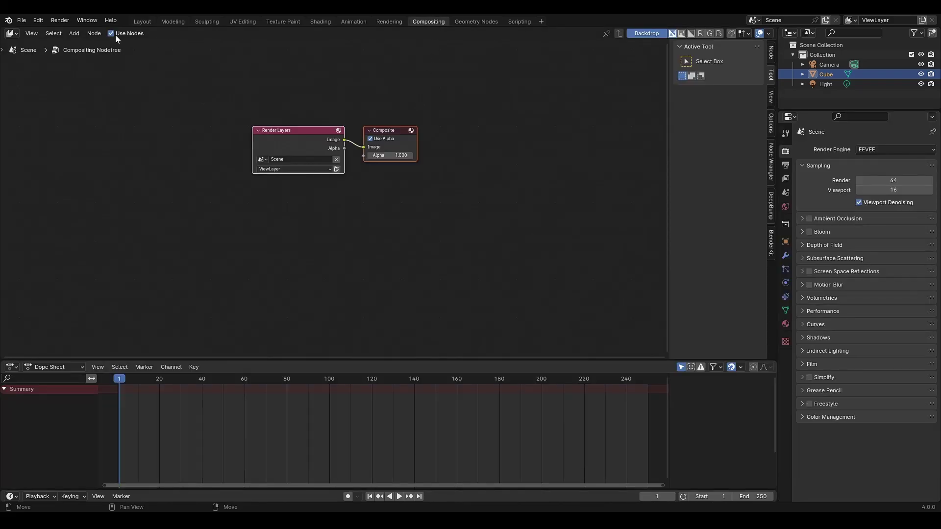
pyautogui.hotkey('shift', 'a')
pyautogui.click(364, 128)
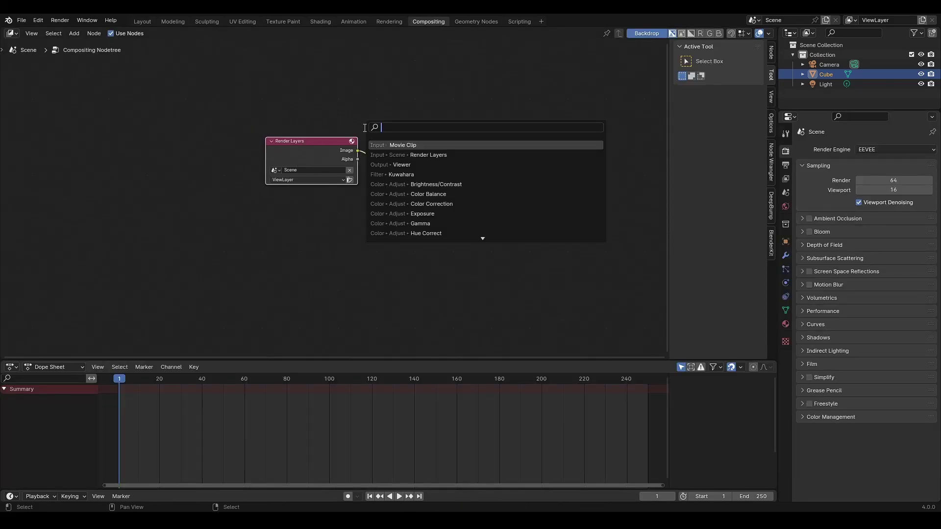
pyautogui.write('i')
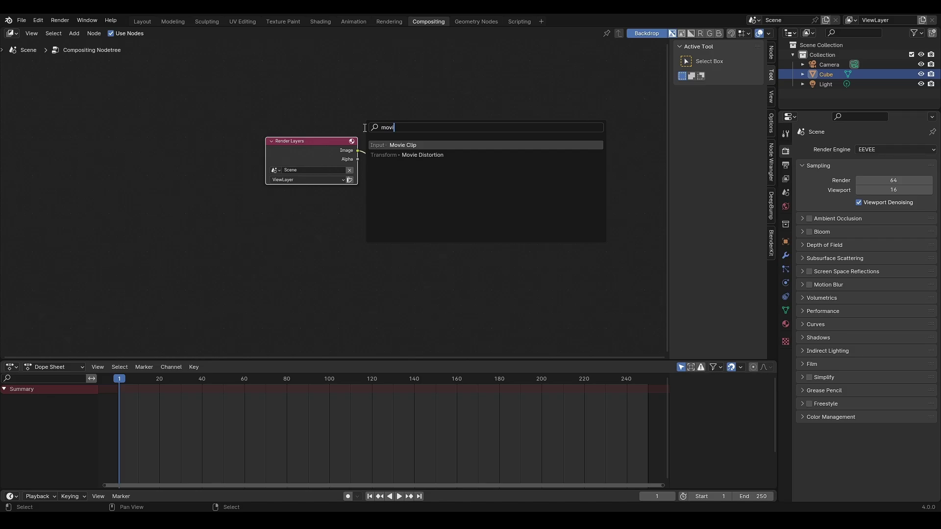
pyautogui.press('Return')
pyautogui.click(282, 190)
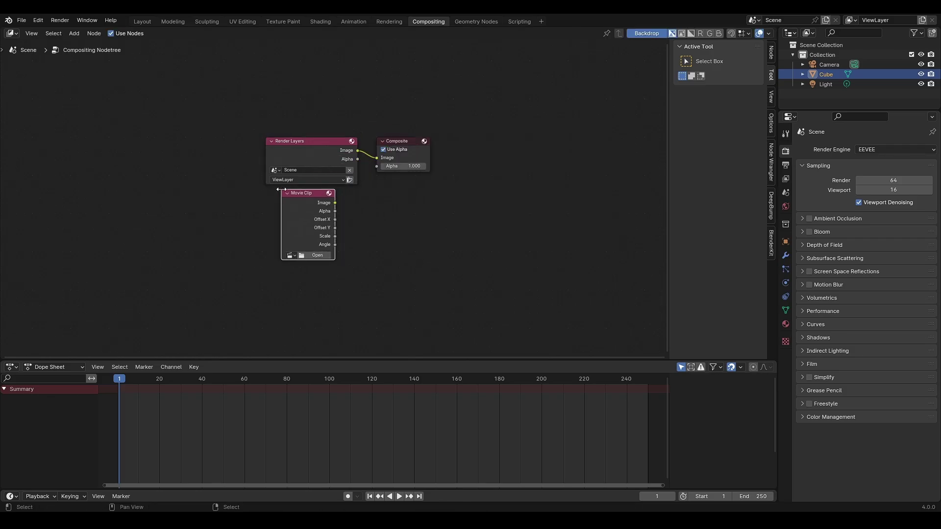
pyautogui.click(341, 150)
pyautogui.press('x')
pyautogui.moveTo(316, 191); pyautogui.dragTo(376, 157)
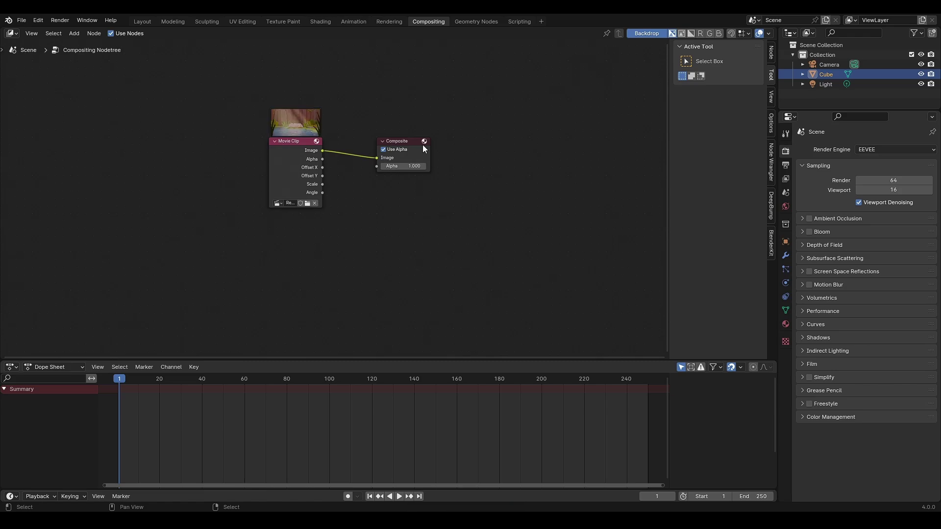
# Step: Insert a Kuwahara filter on the link between Movie Clip and Composite
pyautogui.hotkey('shift', 'a')
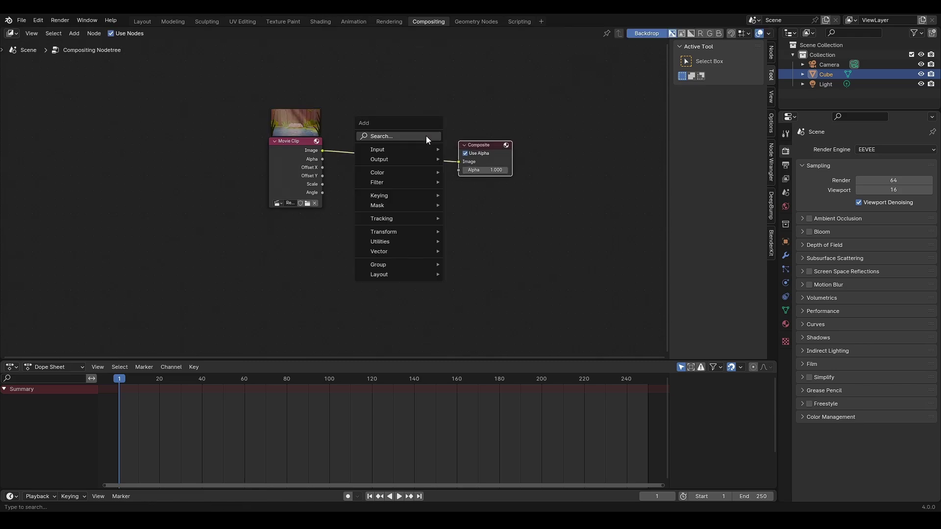
pyautogui.click(426, 136)
pyautogui.write('kuw')
pyautogui.click(459, 154)
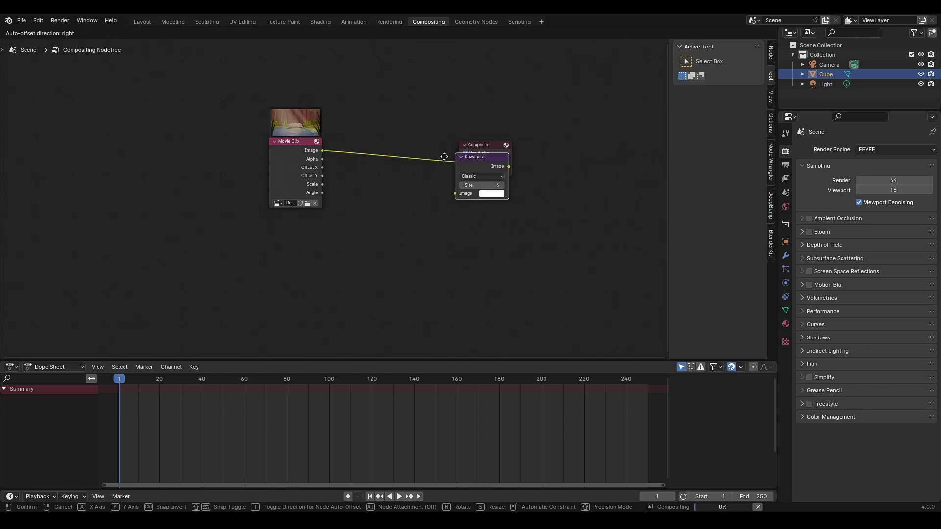
pyautogui.click(374, 140)
# Step: Add a Viewer node fed by Kuwahara's output and set the filter size to 10
pyautogui.hotkey('shift', 'a')
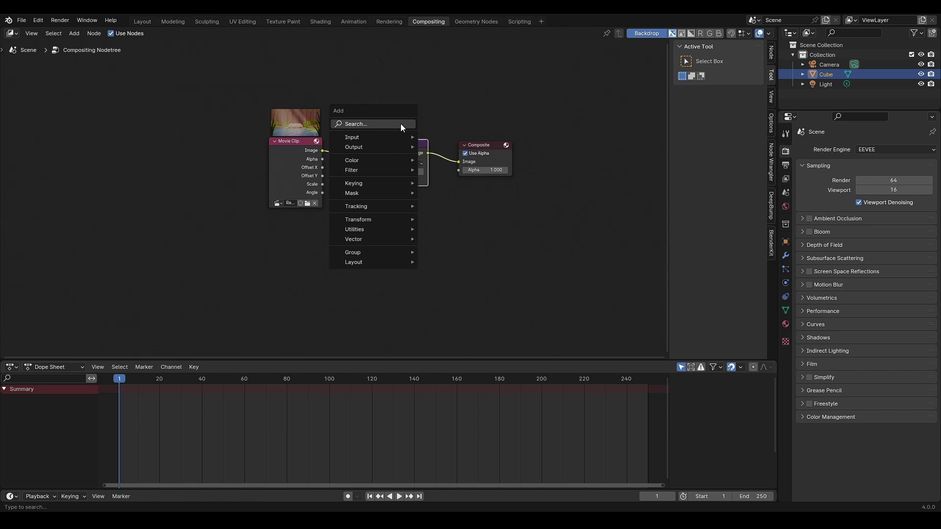
pyautogui.click(401, 124)
pyautogui.write('view')
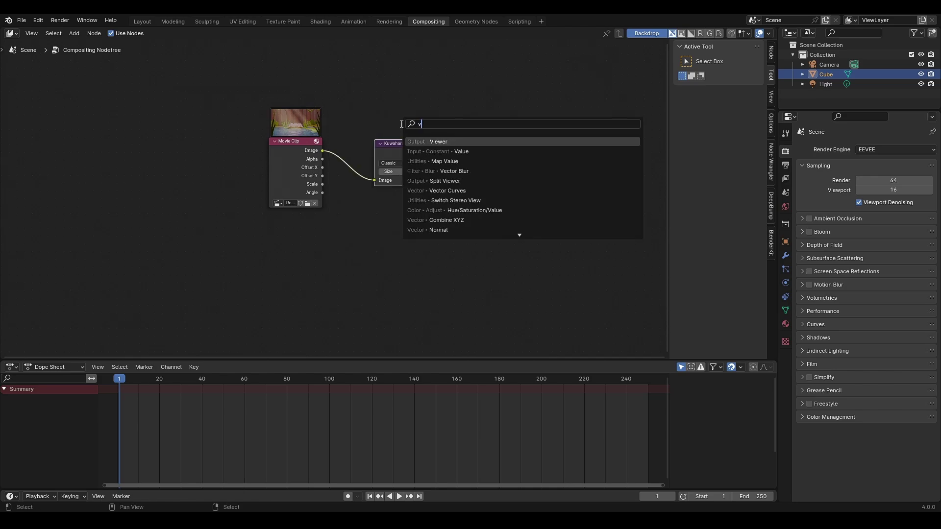
pyautogui.press('Return')
pyautogui.click(451, 191)
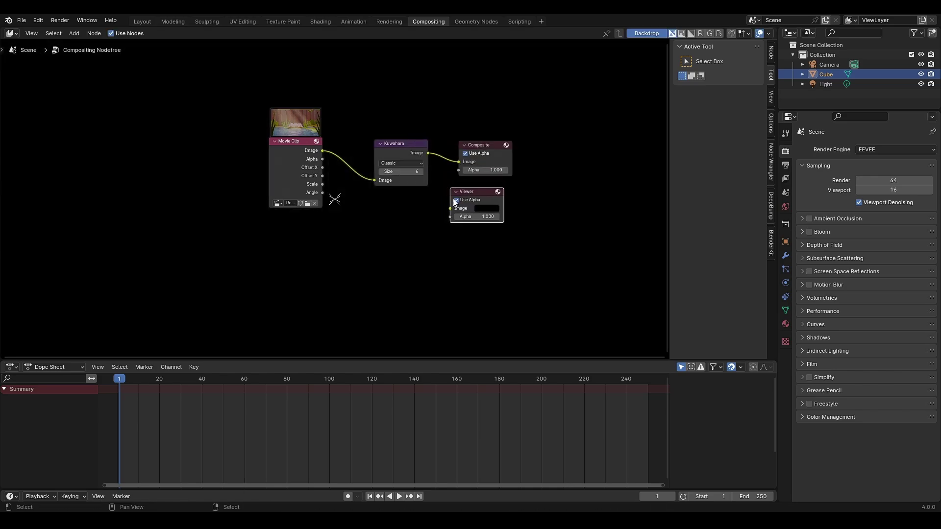
pyautogui.moveTo(449, 208); pyautogui.dragTo(428, 153)
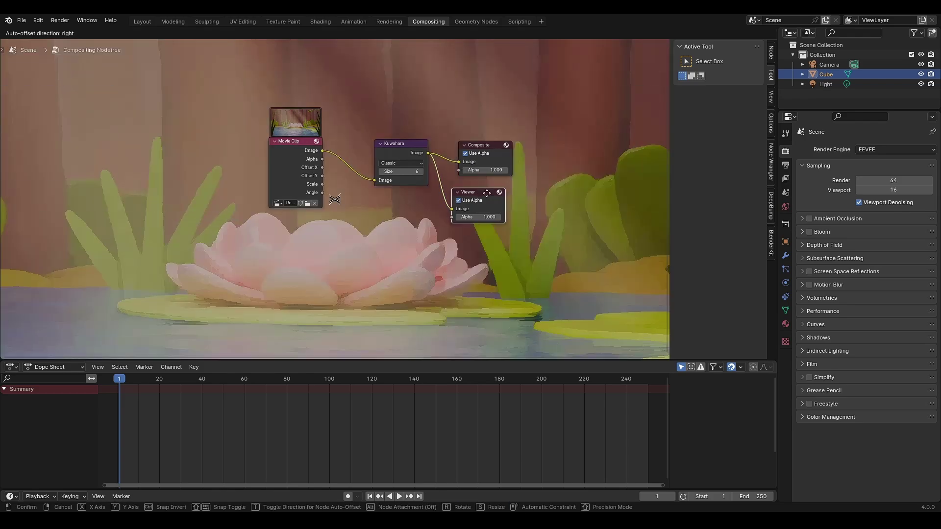
pyautogui.moveTo(486, 194); pyautogui.dragTo(499, 197)
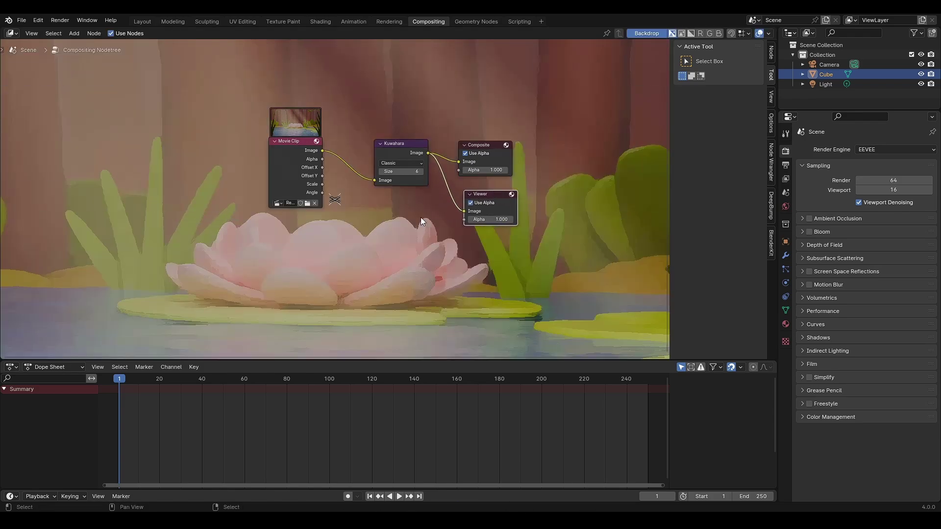
pyautogui.click(406, 174)
# Step: Confirm a Kuwahara filter size of 10 in the compositor
pyautogui.press('Return')
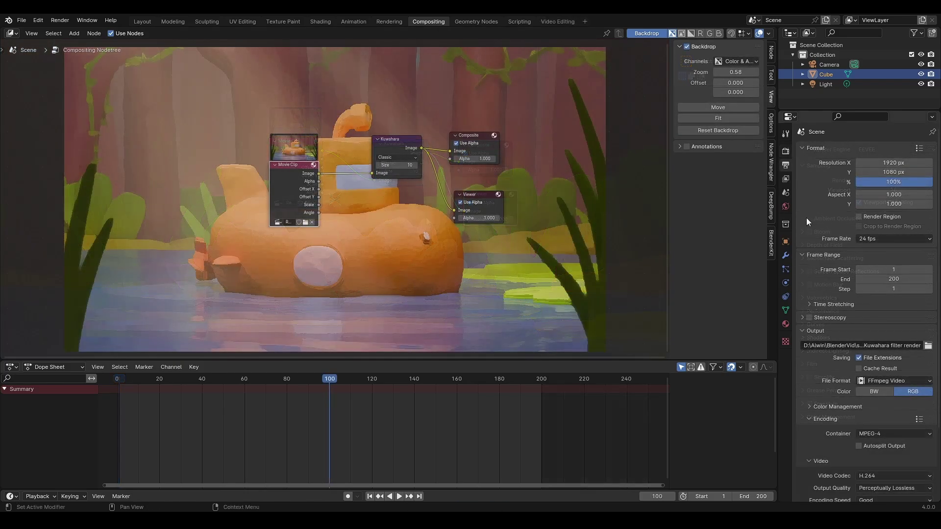
pyautogui.scroll(-4, 814, 217)
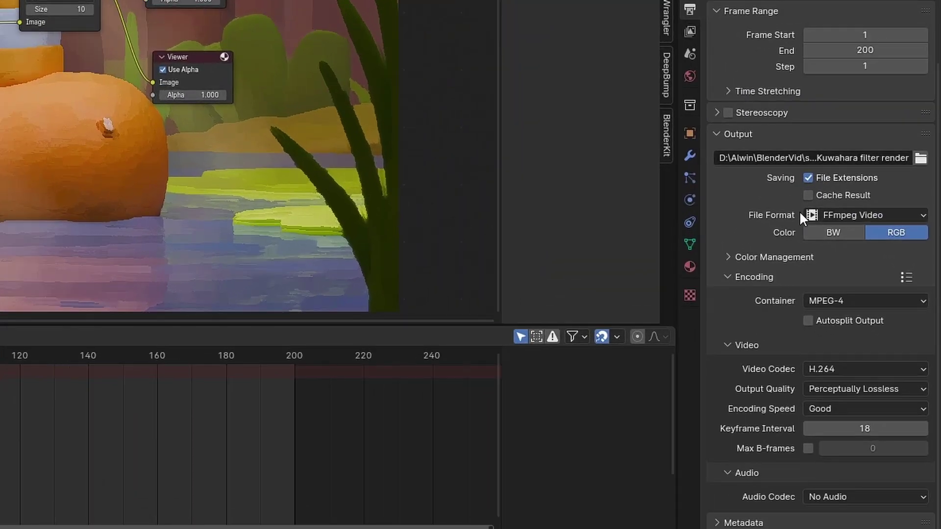